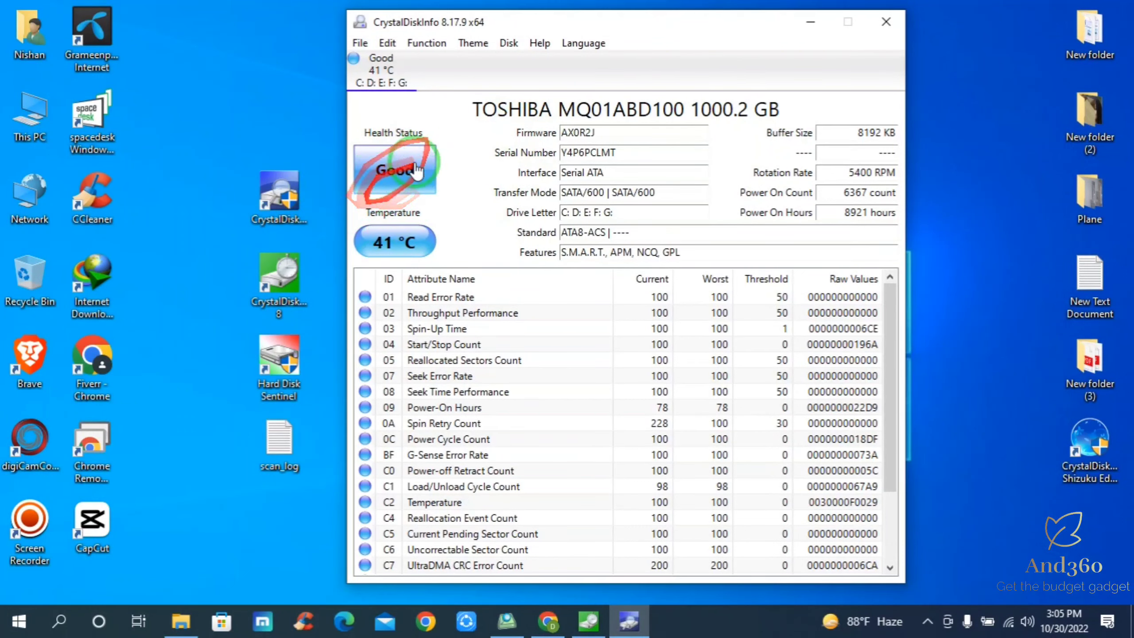
# Review the TOSHIBA drive's model, health status and full S.M.A.R.T. attribute list in CrystalDiskInfo, and close it
pyautogui.moveTo(473, 107); pyautogui.dragTo(776, 107)
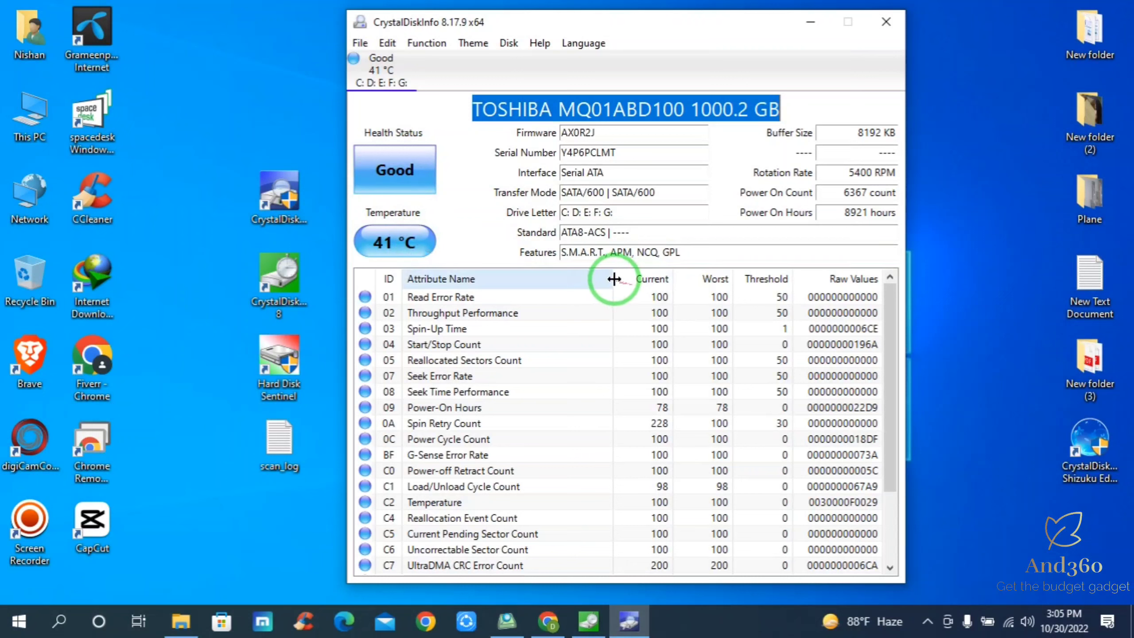
pyautogui.scroll(-3, 494, 279)
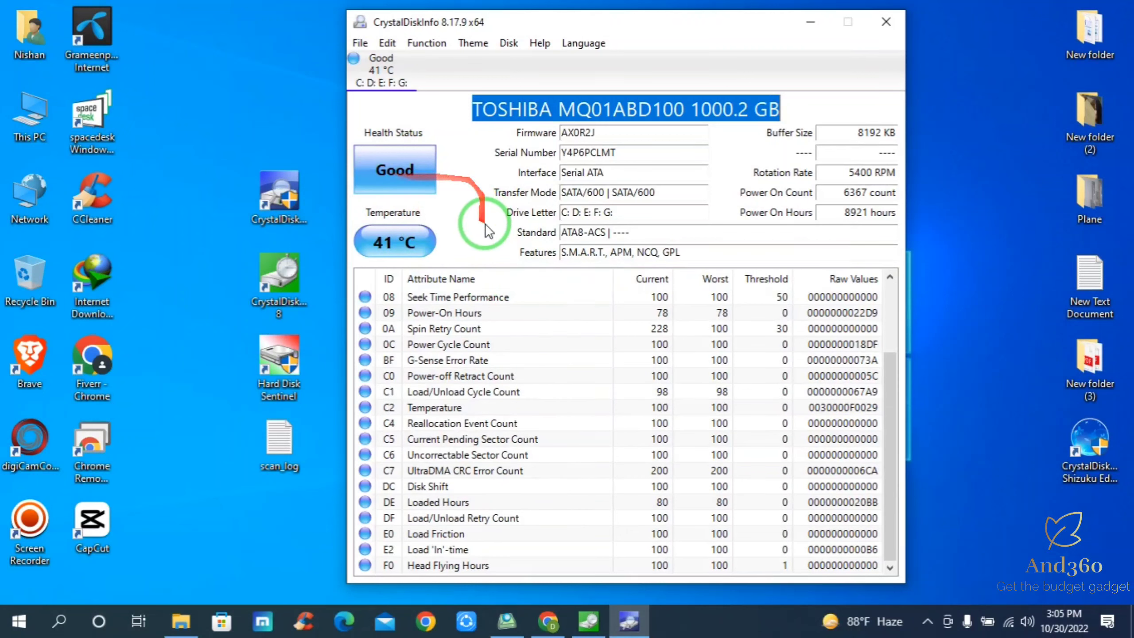
pyautogui.scroll(3, 634, 363)
pyautogui.click(355, 480)
pyautogui.scroll(-3, 356, 478)
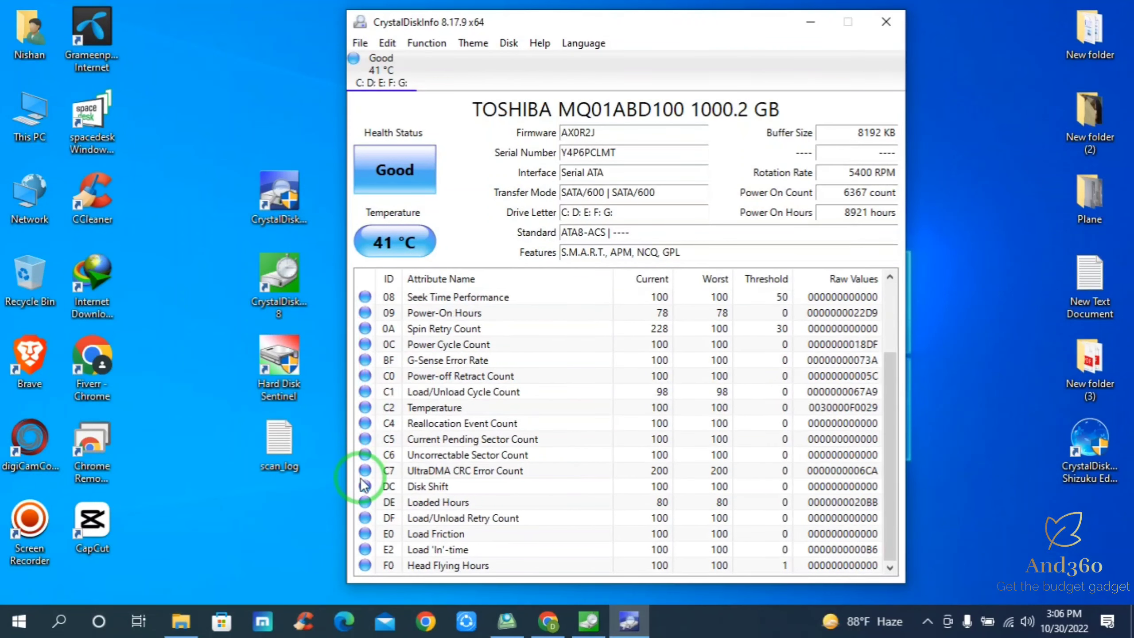
pyautogui.scroll(3, 355, 429)
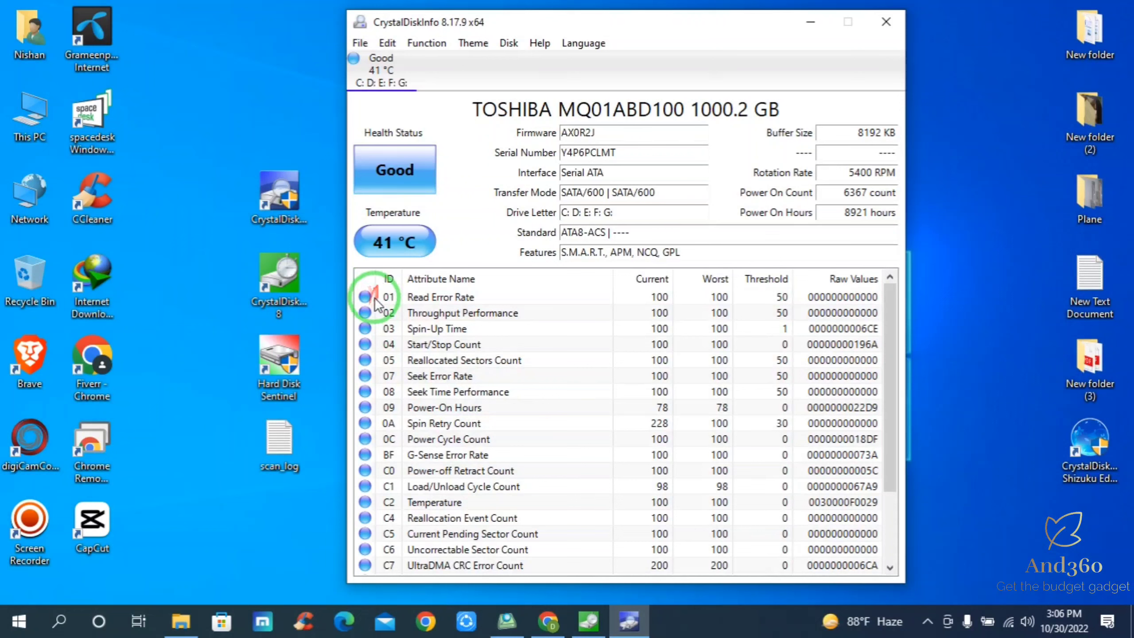
pyautogui.scroll(-2, 370, 380)
pyautogui.scroll(2, 370, 436)
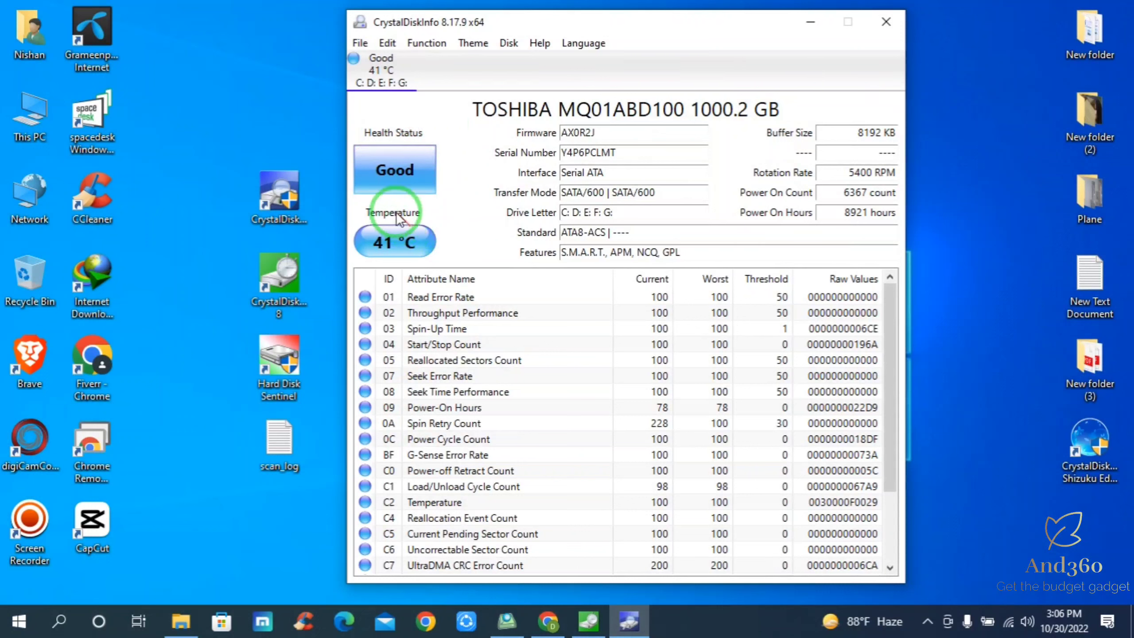
pyautogui.click(887, 21)
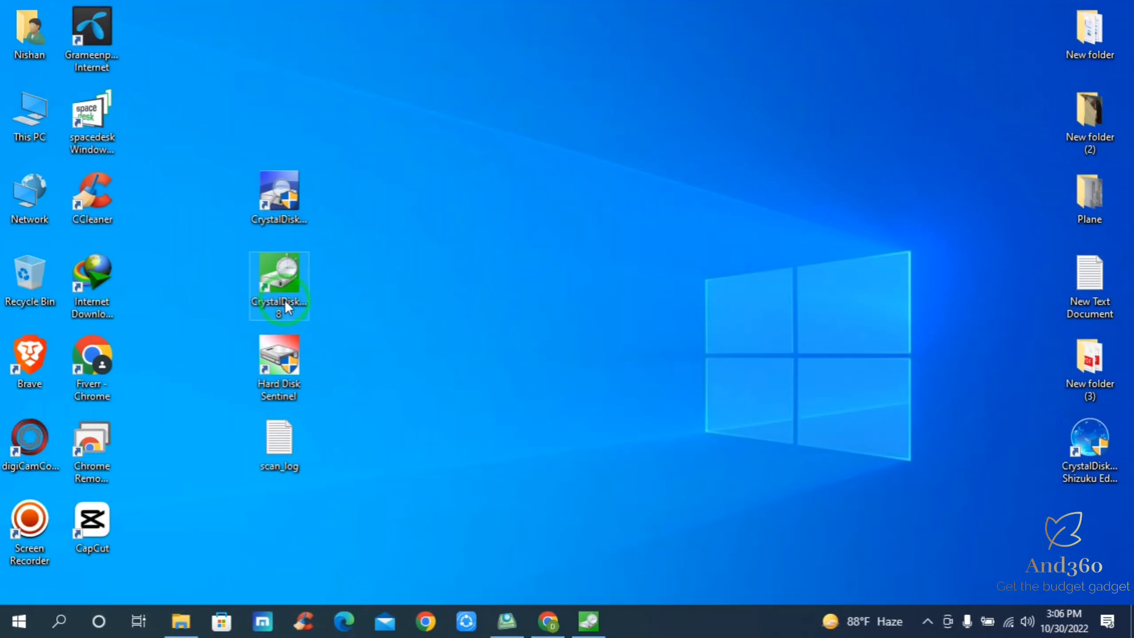
# Open CrystalDiskMark and start all benchmark tests on drive C: with 5 runs at 1GiB
pyautogui.click(279, 196)
pyautogui.moveTo(337, 275); pyautogui.dragTo(230, 288)
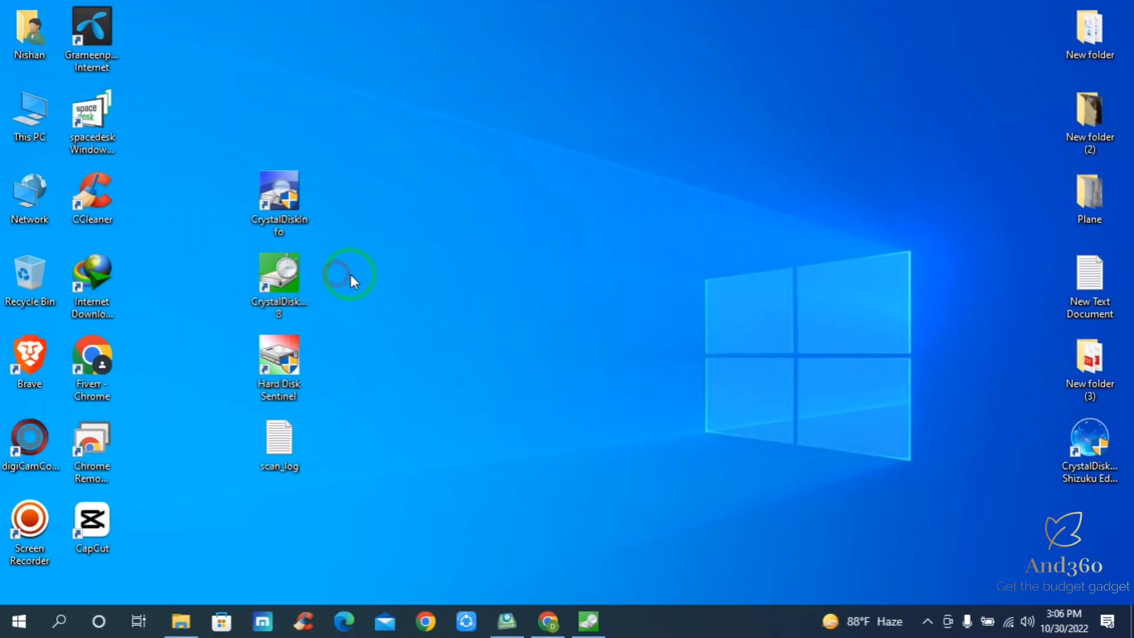
pyautogui.moveTo(351, 275); pyautogui.dragTo(230, 304)
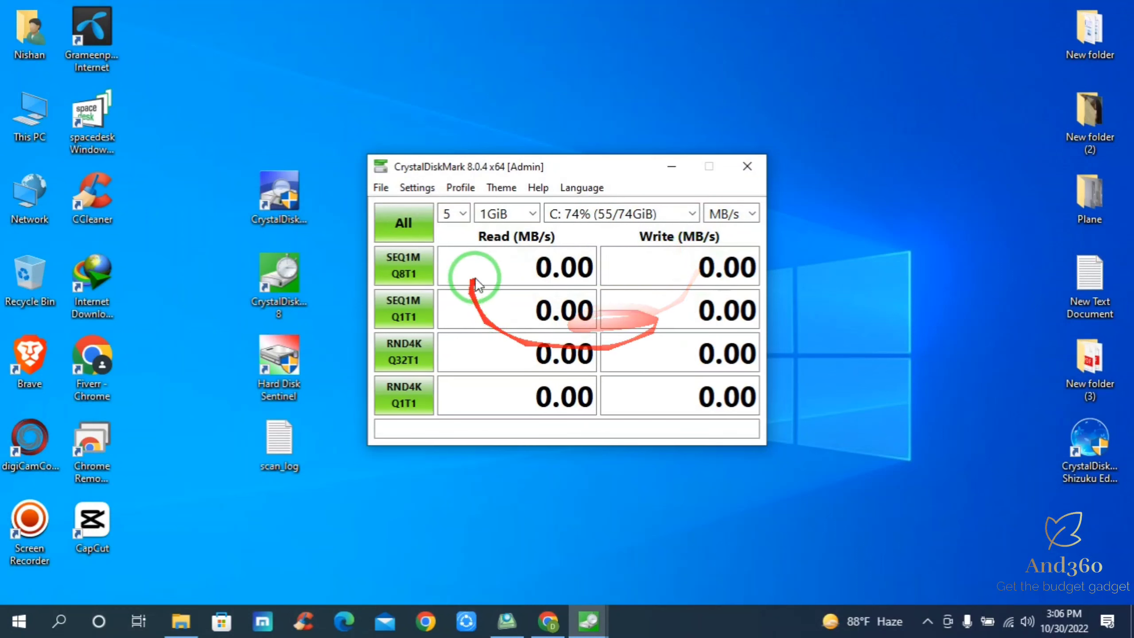
pyautogui.click(406, 225)
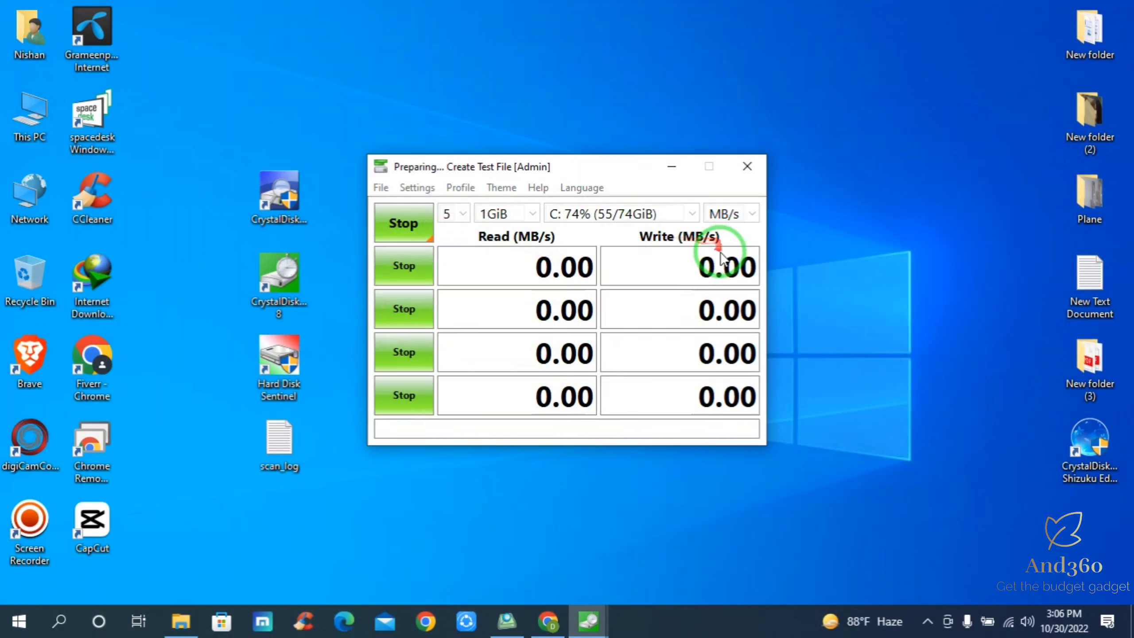
# Stop the running drive C: benchmark and close its CrystalDiskMark window
pyautogui.click(744, 169)
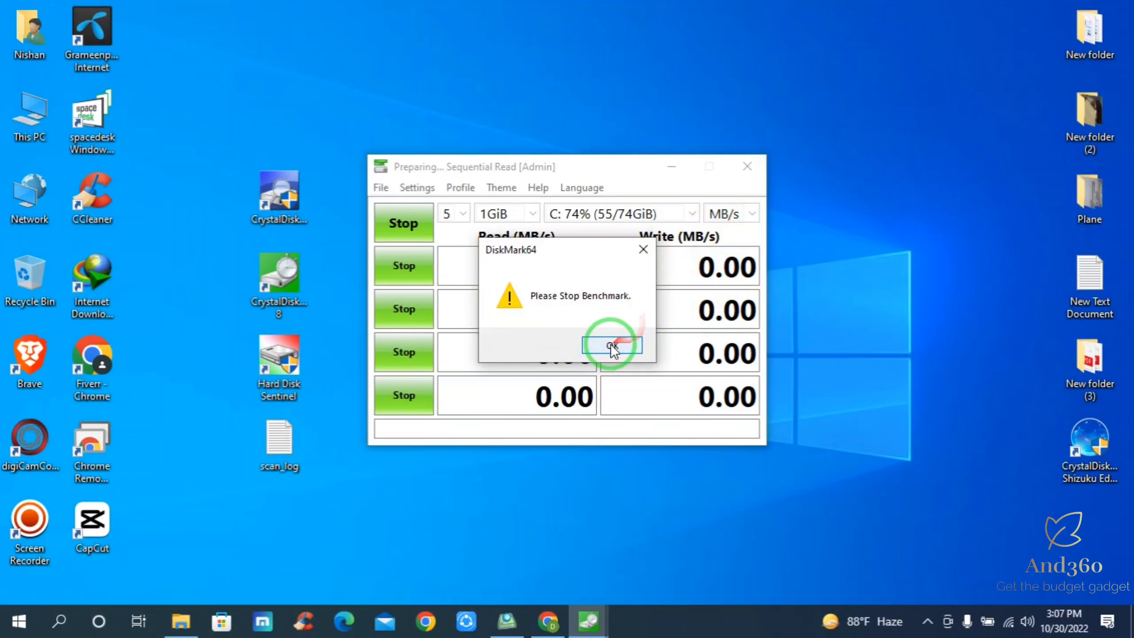
pyautogui.click(613, 347)
pyautogui.click(404, 226)
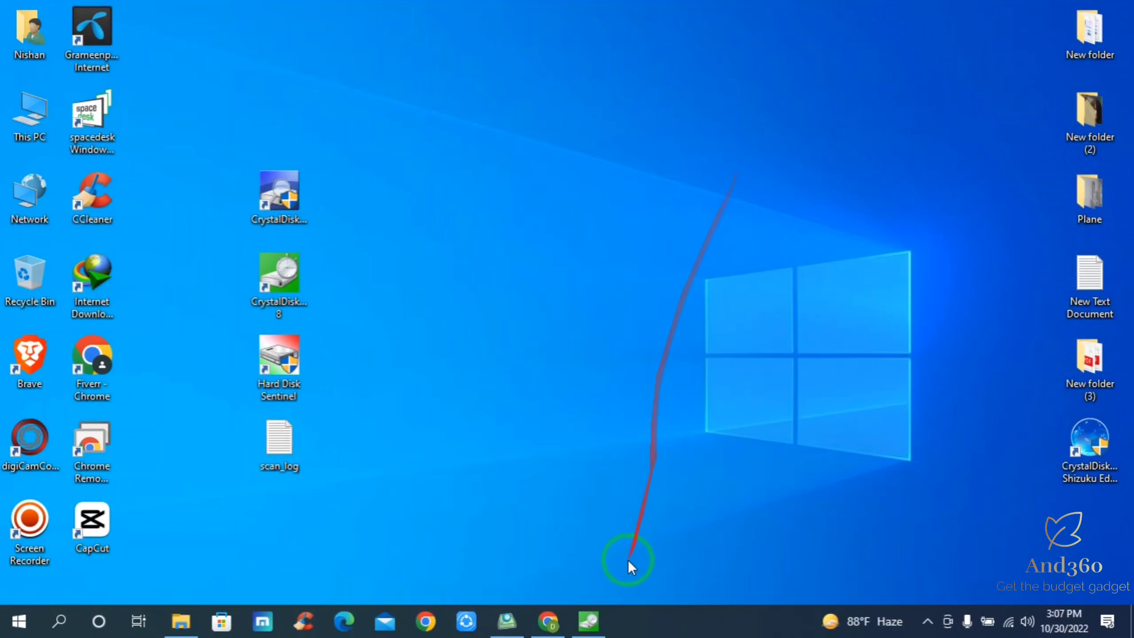
# Bring up the CrystalDiskMark window with the completed drive C: results, reposition it and rerun all tests
pyautogui.click(588, 621)
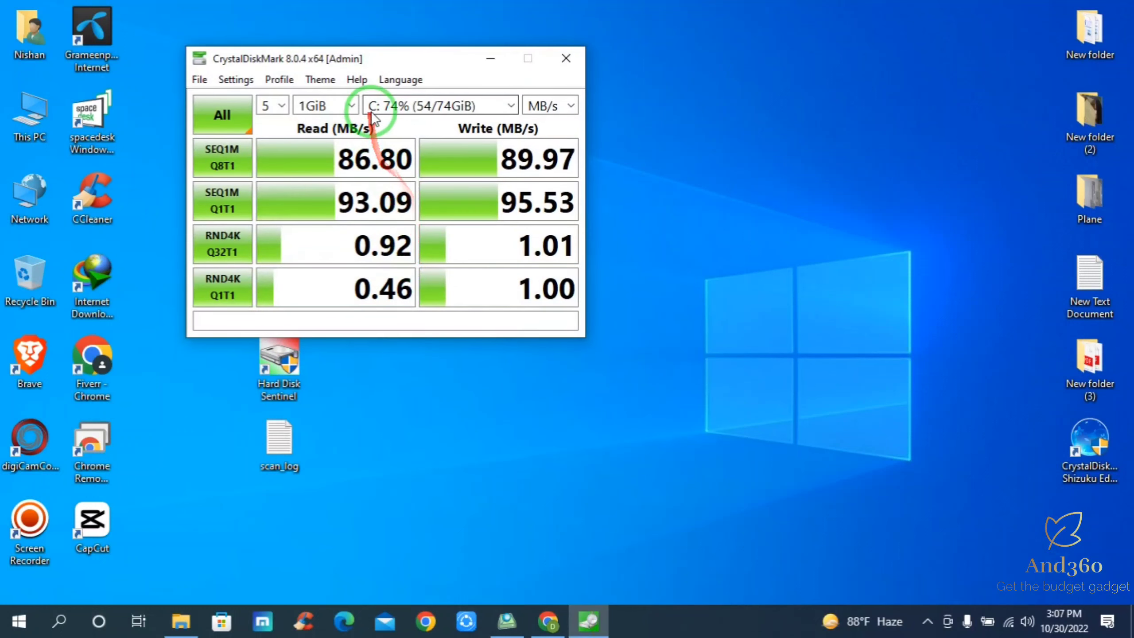
pyautogui.moveTo(373, 61); pyautogui.dragTo(618, 99)
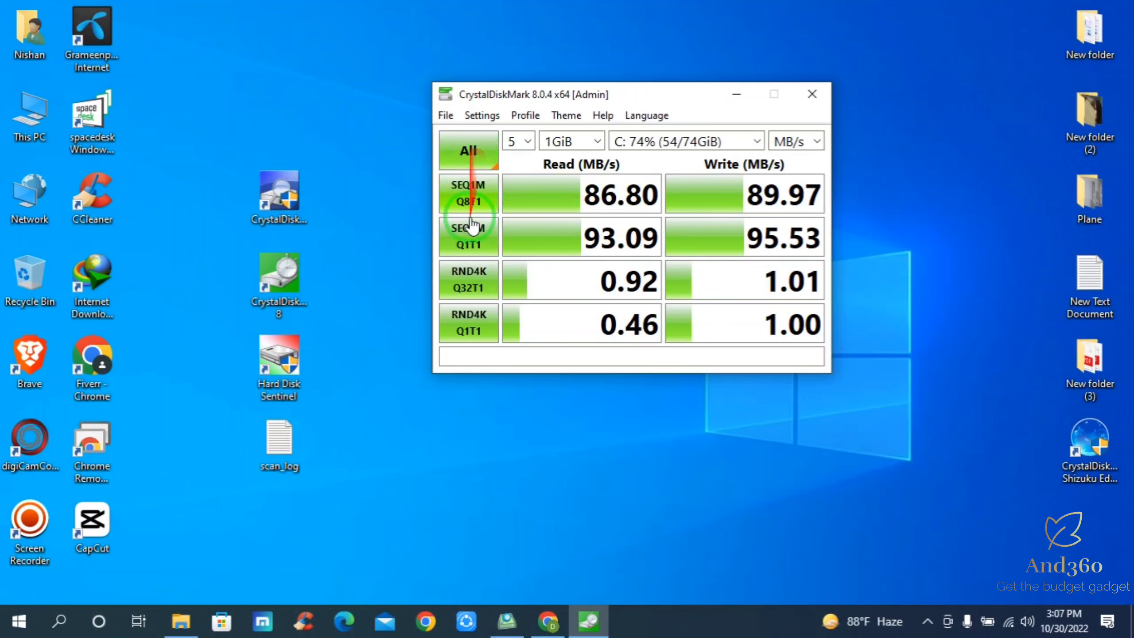
pyautogui.click(496, 167)
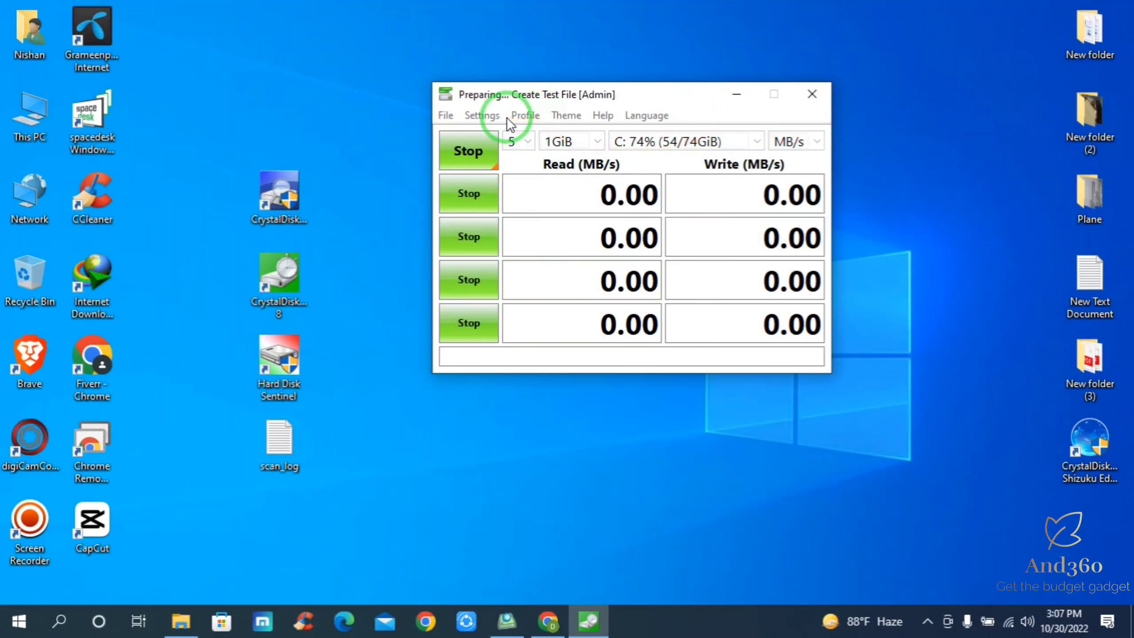
# Try to close CrystalDiskMark during the running test, and minimise and restore its window
pyautogui.click(812, 94)
pyautogui.click(676, 271)
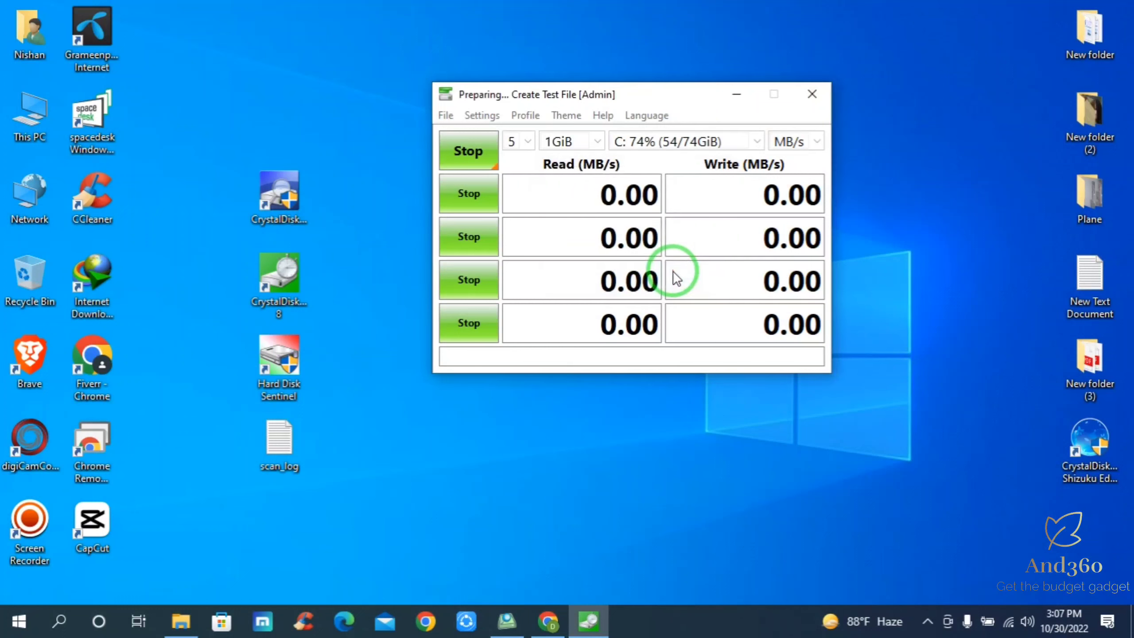
pyautogui.click(809, 93)
pyautogui.click(672, 270)
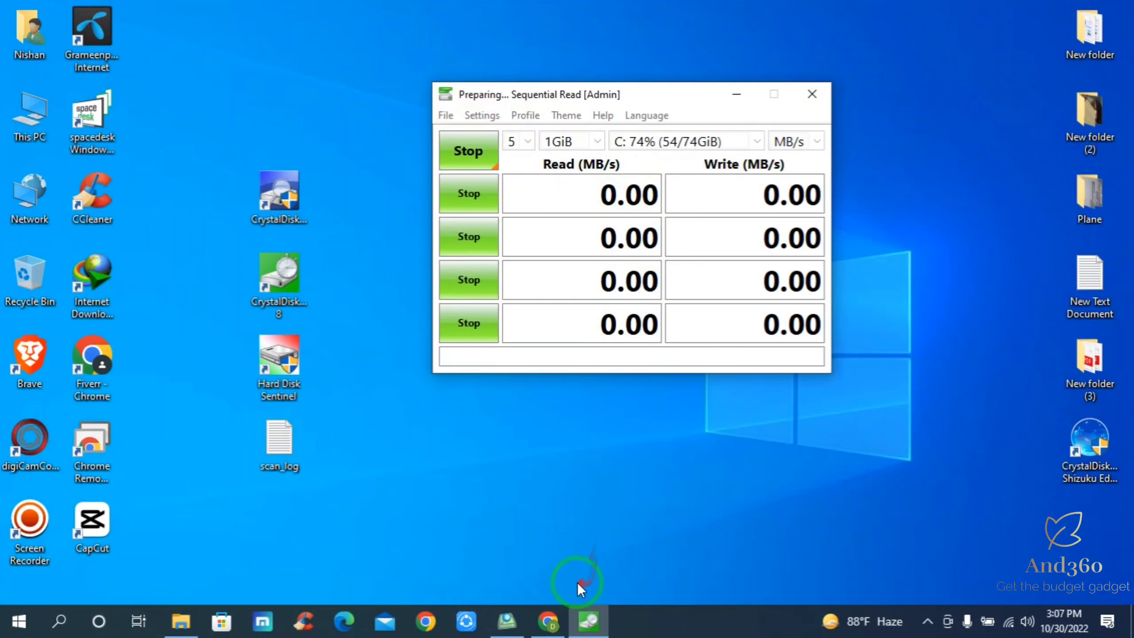
pyautogui.click(742, 102)
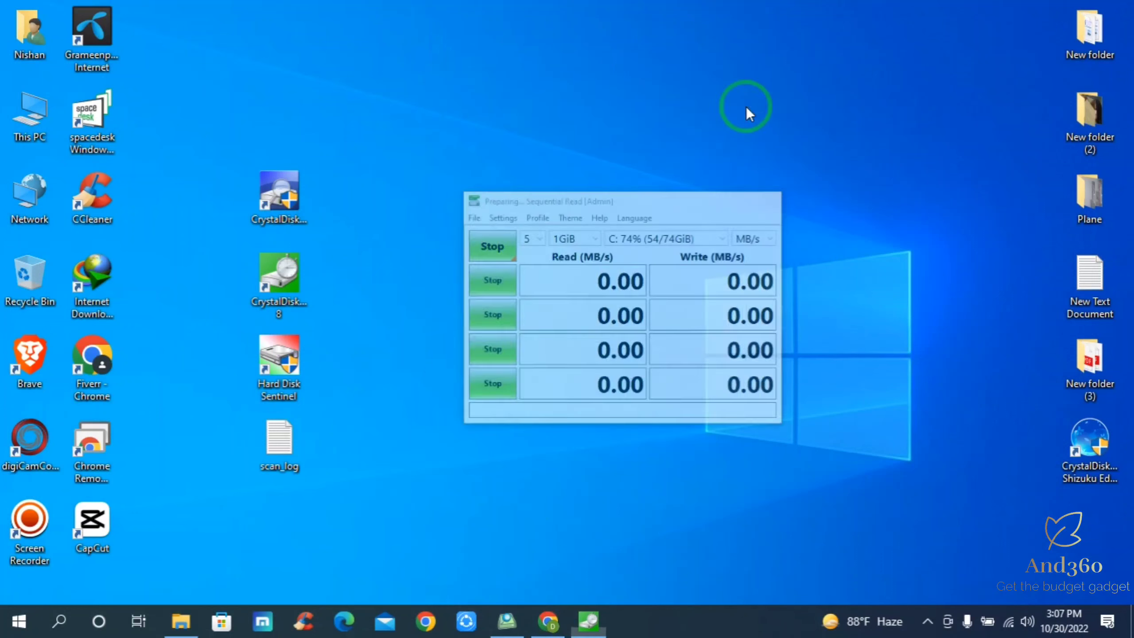
pyautogui.click(589, 621)
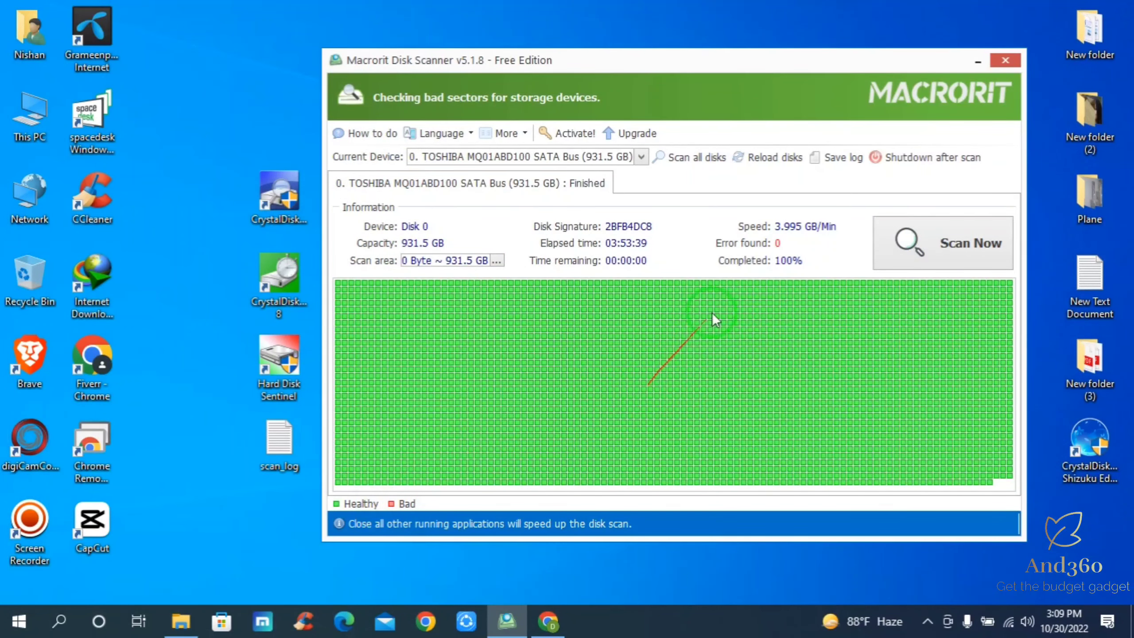
# Put away the Macrorit Disk Scanner window, open Hard Disk Sentinel and move its window clear of the desktop shortcuts
pyautogui.click(1004, 61)
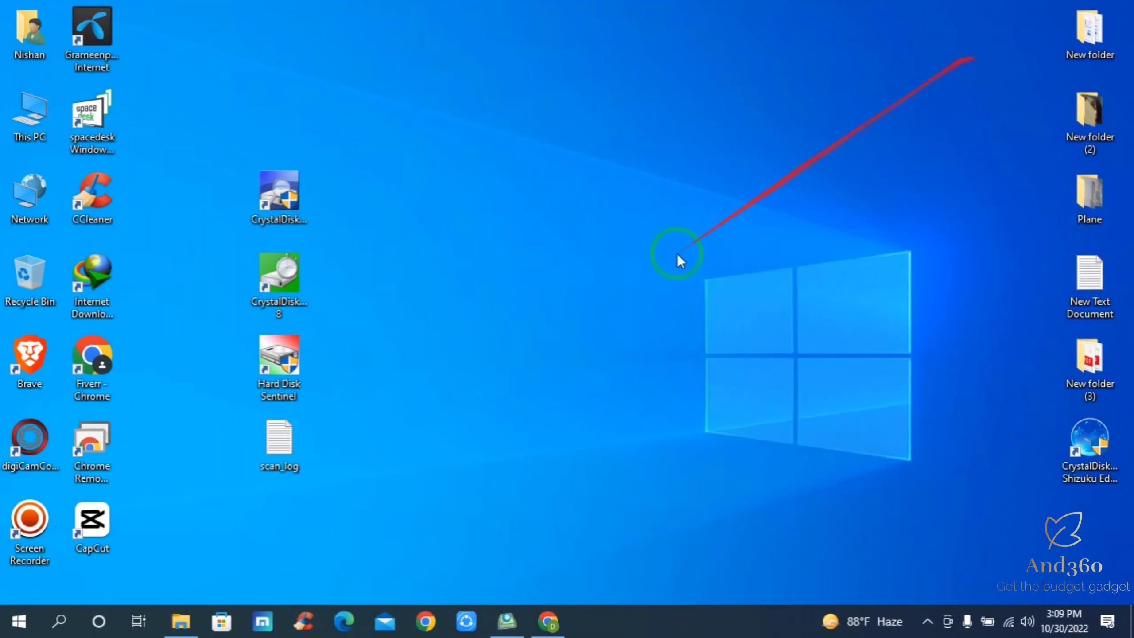
pyautogui.doubleClick(279, 364)
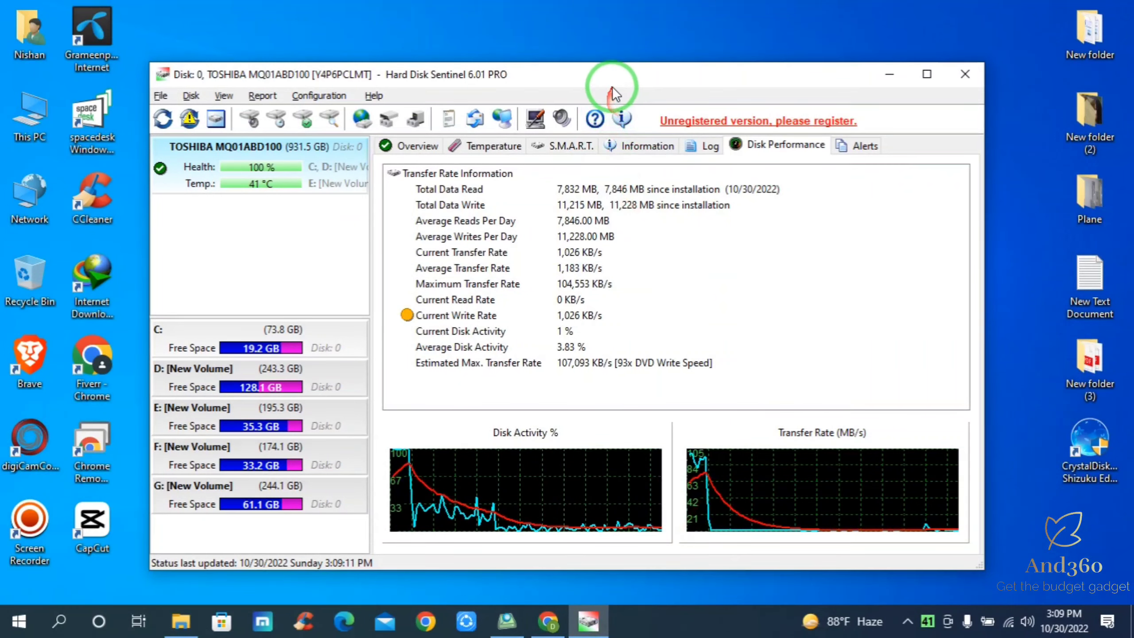
pyautogui.moveTo(626, 85); pyautogui.dragTo(729, 79)
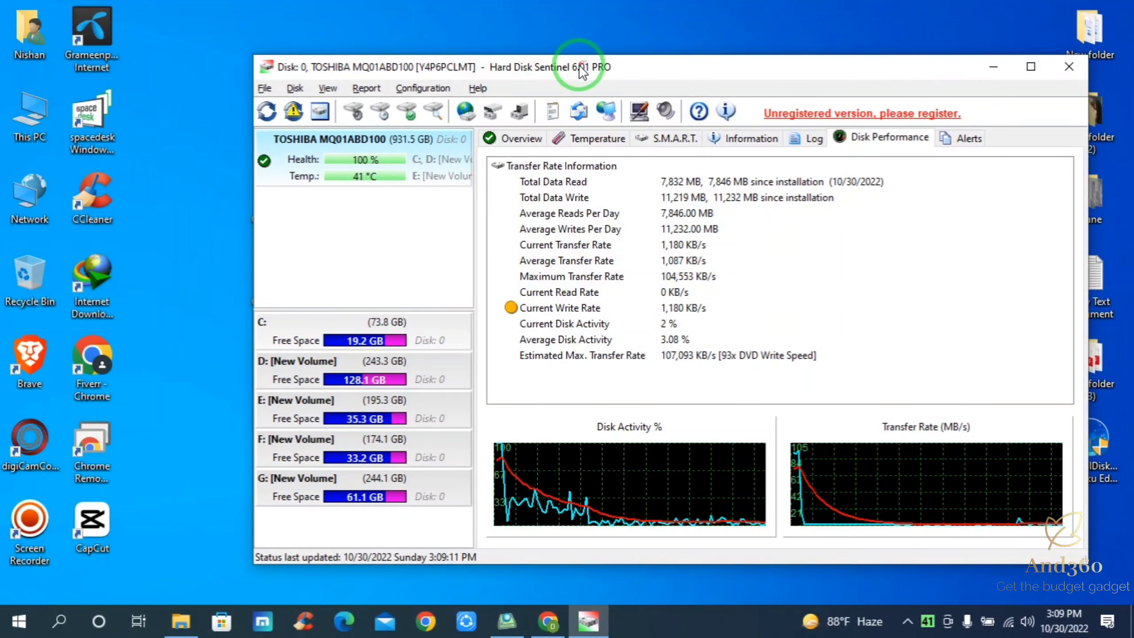
pyautogui.moveTo(594, 74); pyautogui.dragTo(634, 66)
pyautogui.moveTo(351, 155)
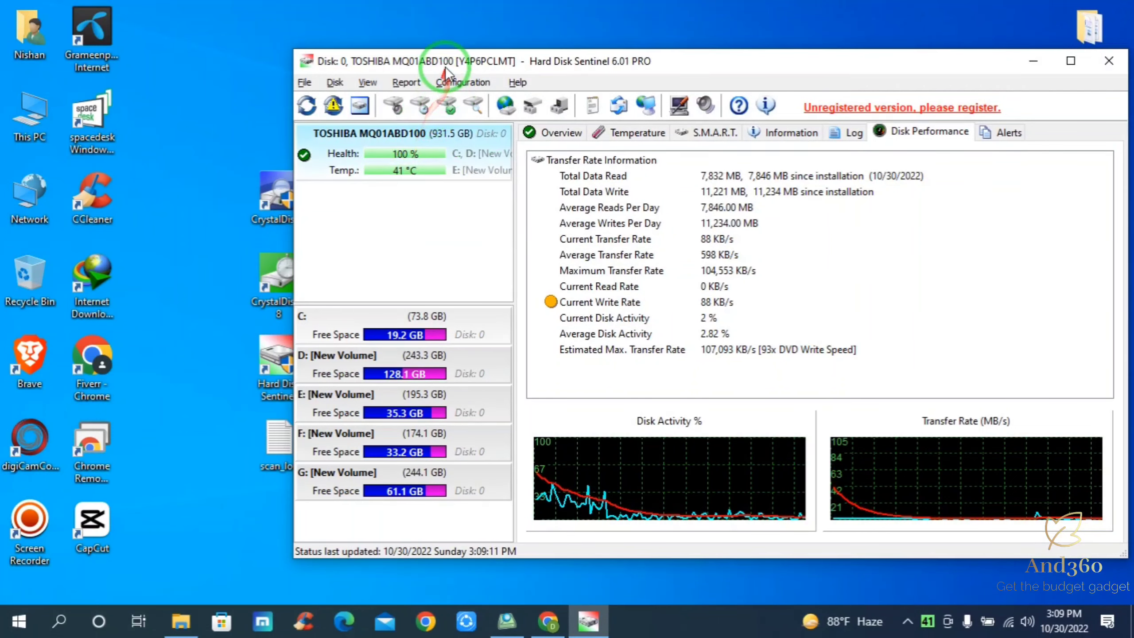
pyautogui.moveTo(463, 65); pyautogui.dragTo(503, 55)
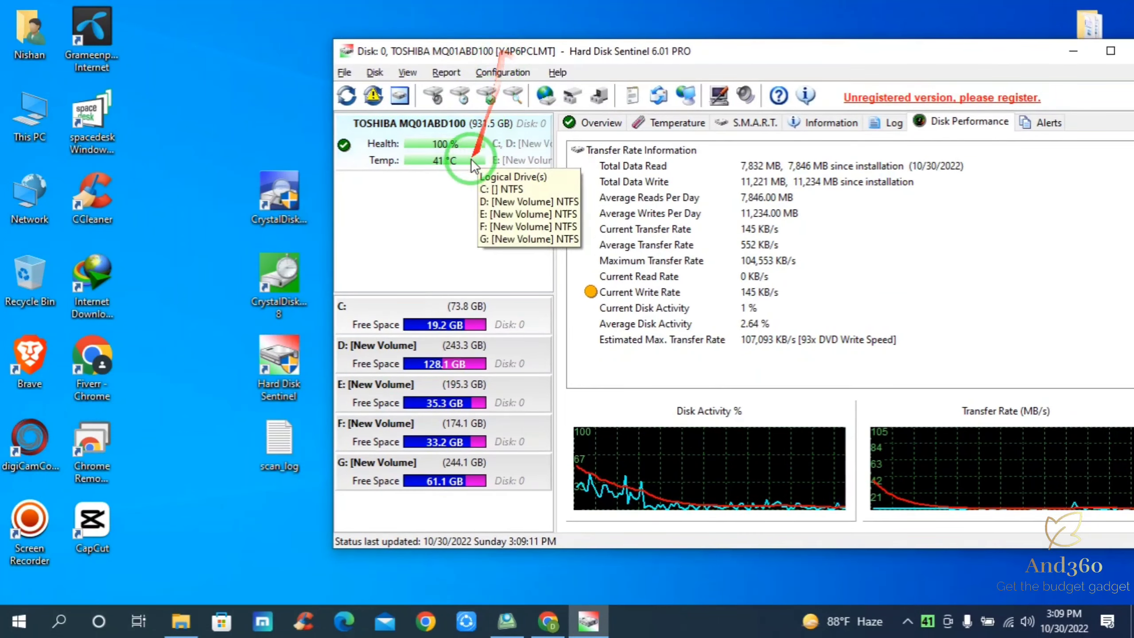
# Examine the TOSHIBA drive's health, temperature, logical drives and transfer rate information in Hard Disk Sentinel
pyautogui.click(509, 624)
pyautogui.click(509, 623)
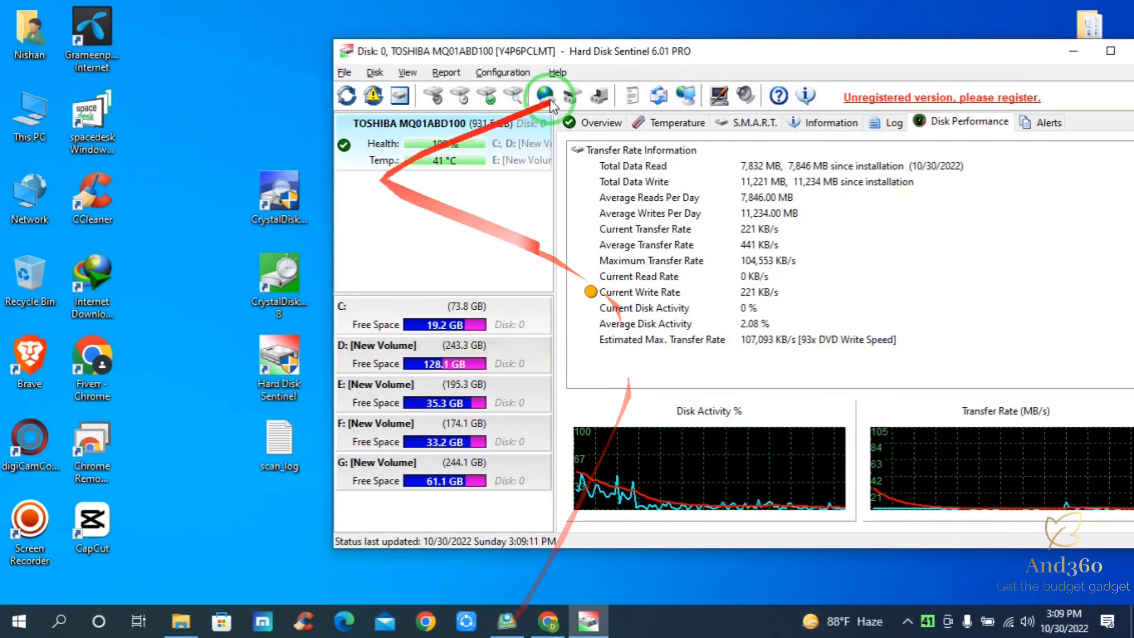
pyautogui.moveTo(692, 57); pyautogui.dragTo(636, 56)
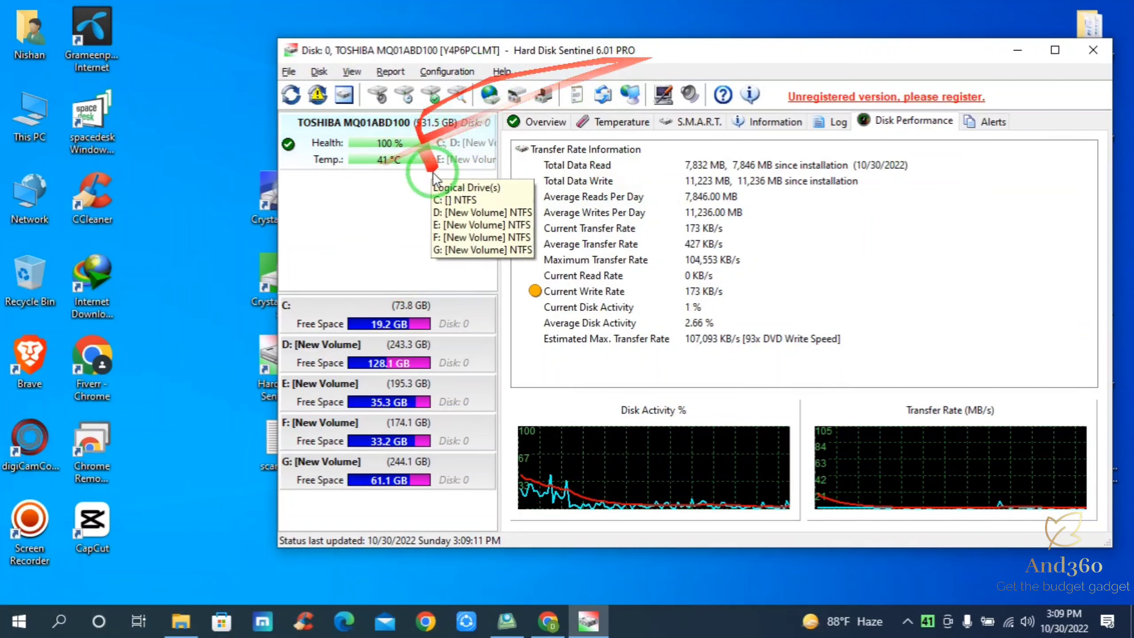
pyautogui.click(1090, 51)
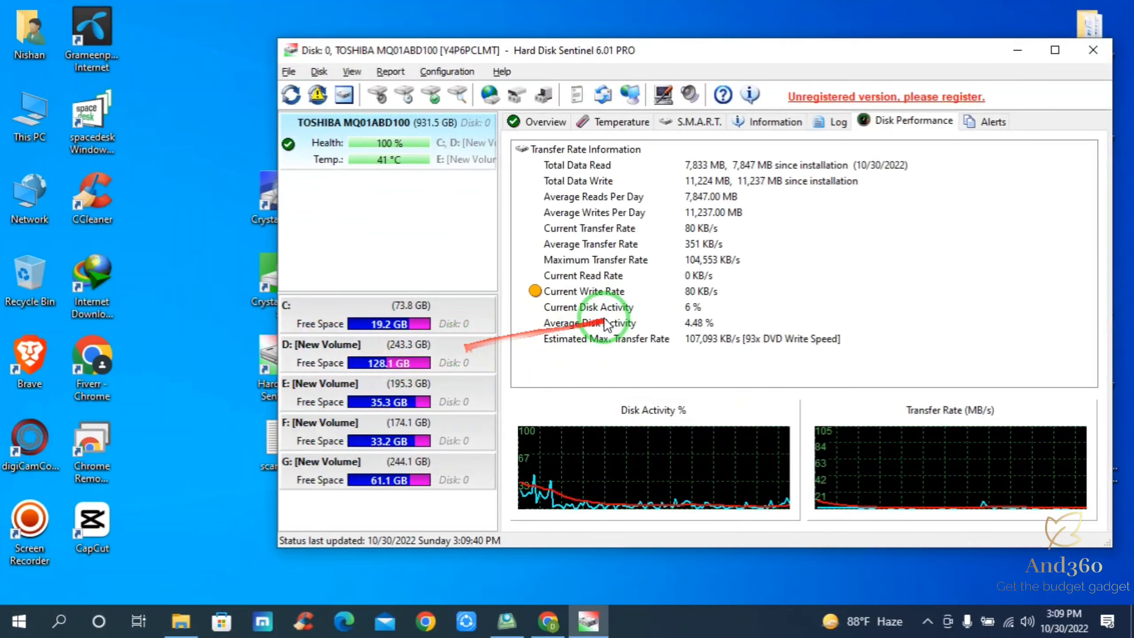
pyautogui.moveTo(801, 51); pyautogui.dragTo(798, 51)
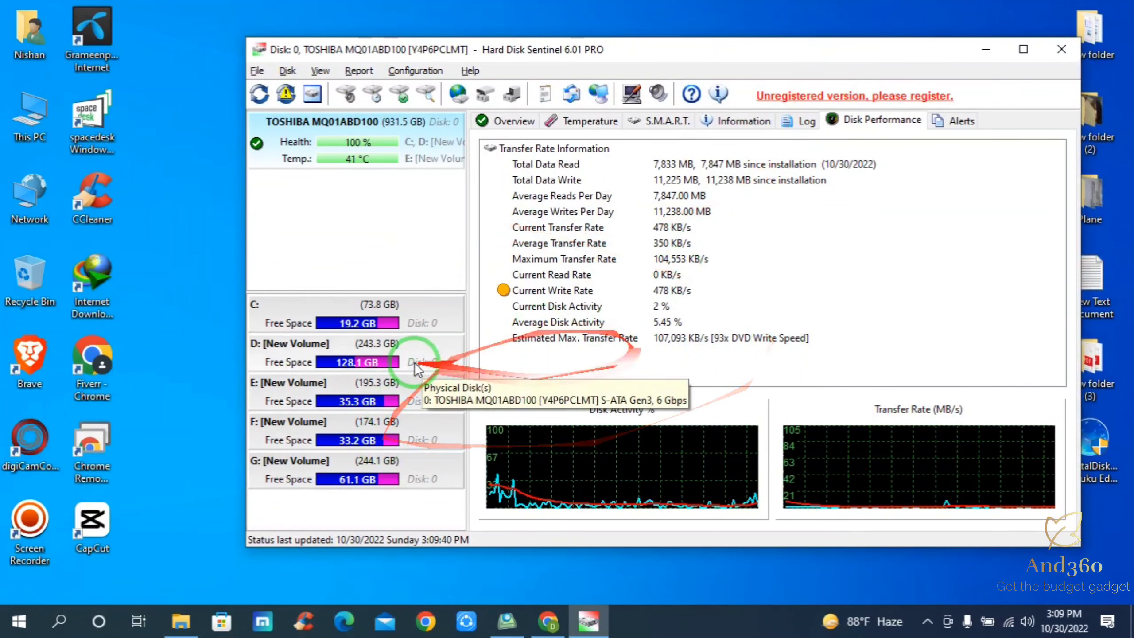
pyautogui.moveTo(296, 150)
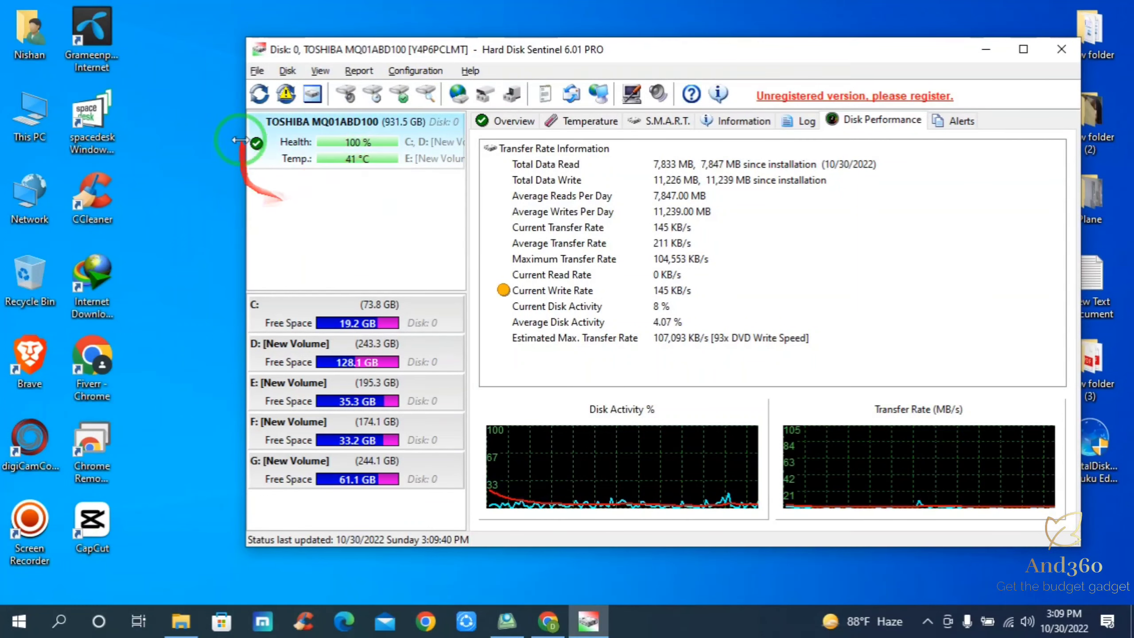
# Refresh the disk status, check the drive's log and performance information, and close Hard Disk Sentinel
pyautogui.click(261, 94)
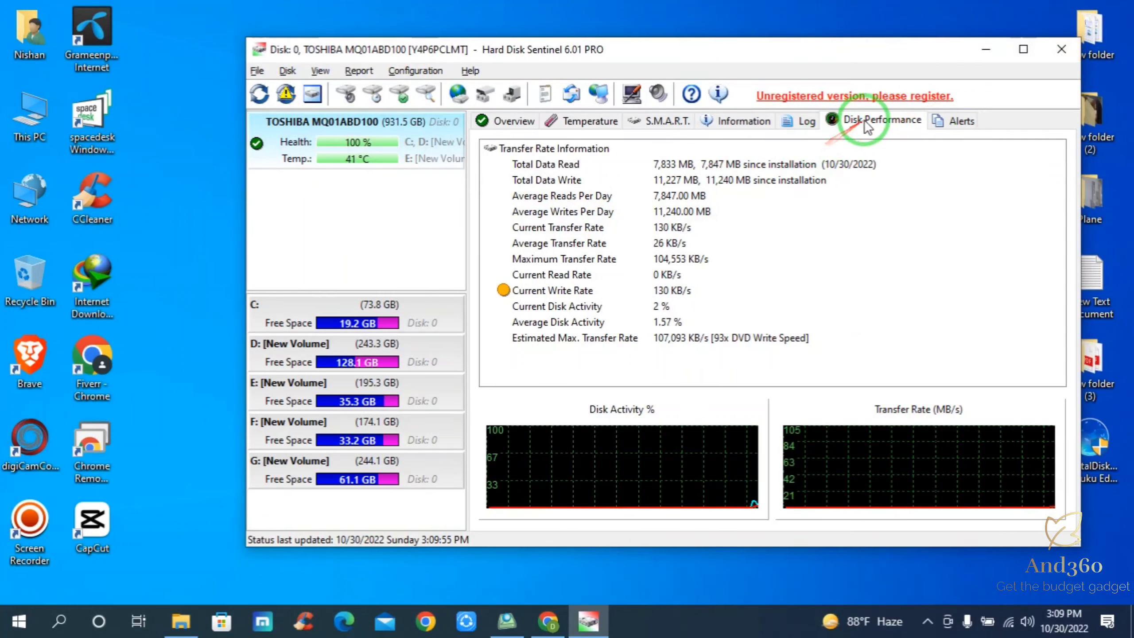
pyautogui.click(804, 121)
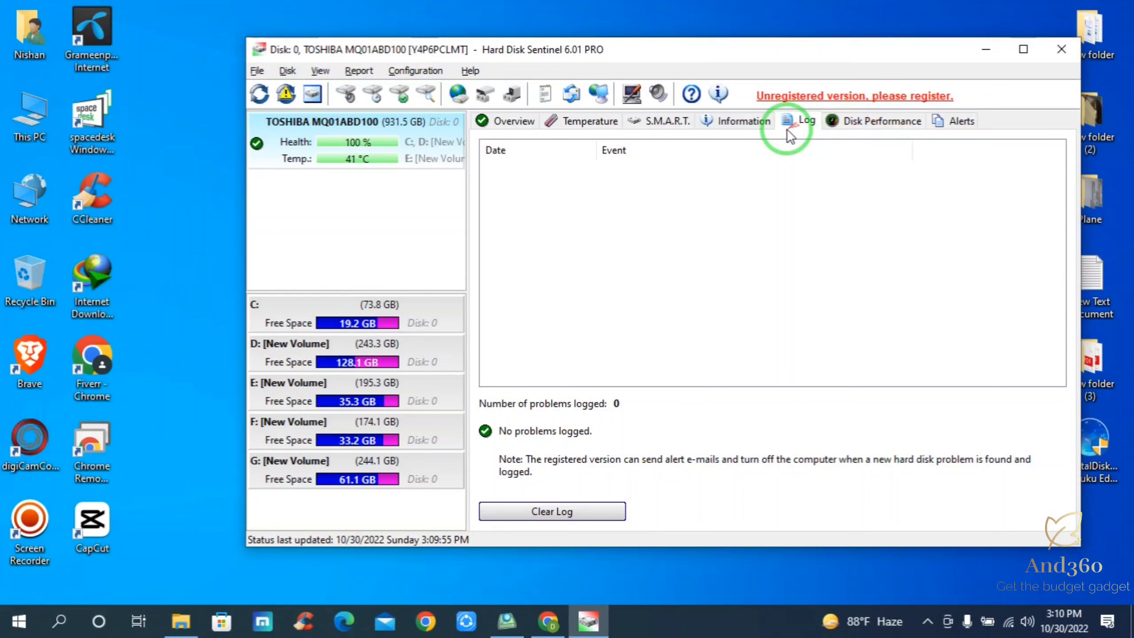
pyautogui.click(844, 121)
pyautogui.click(1058, 50)
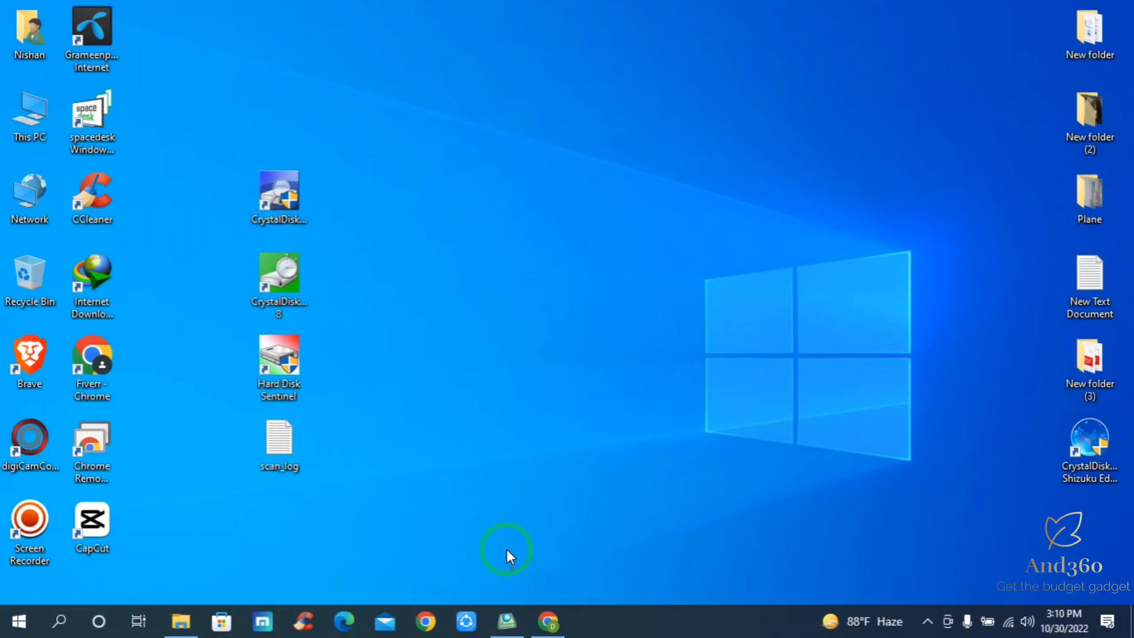
pyautogui.click(928, 626)
pyautogui.click(910, 588)
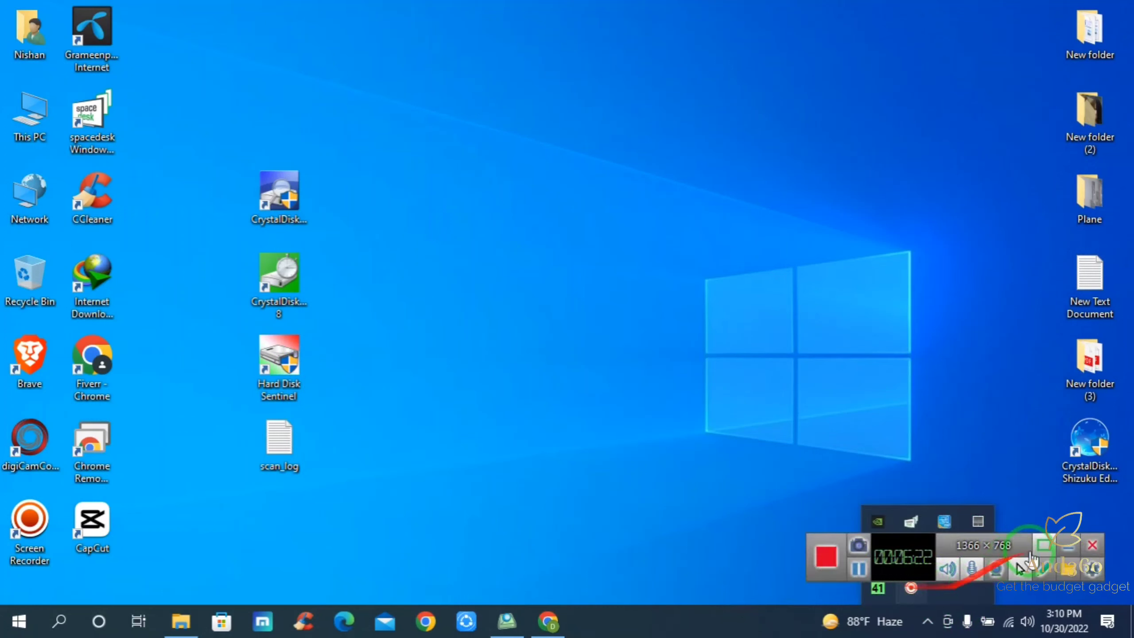
pyautogui.click(1052, 555)
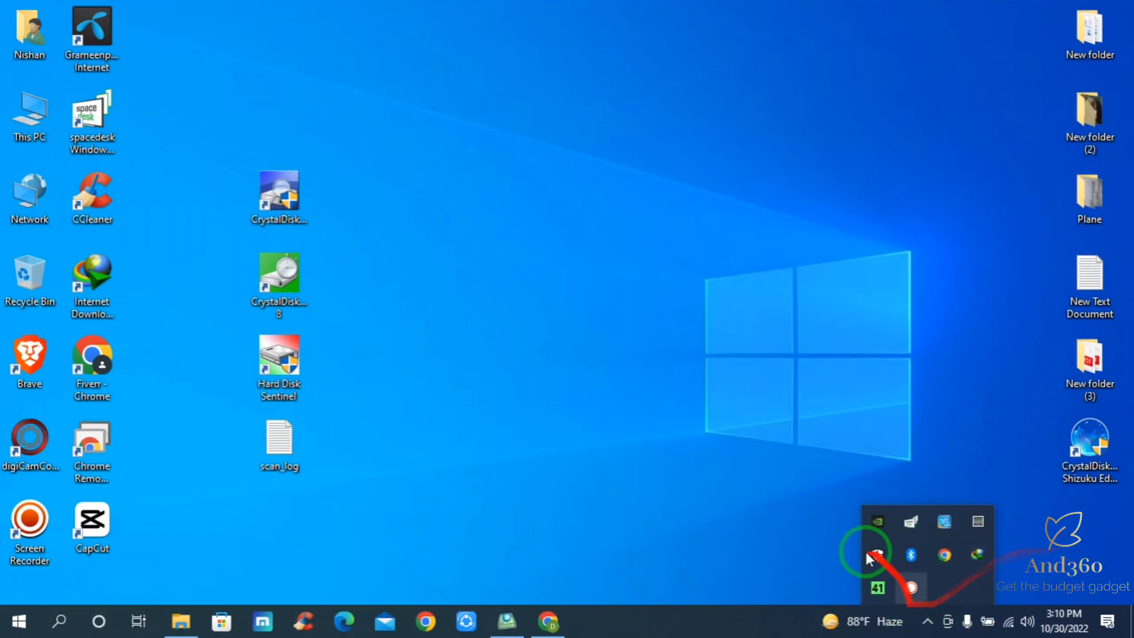
pyautogui.click(631, 615)
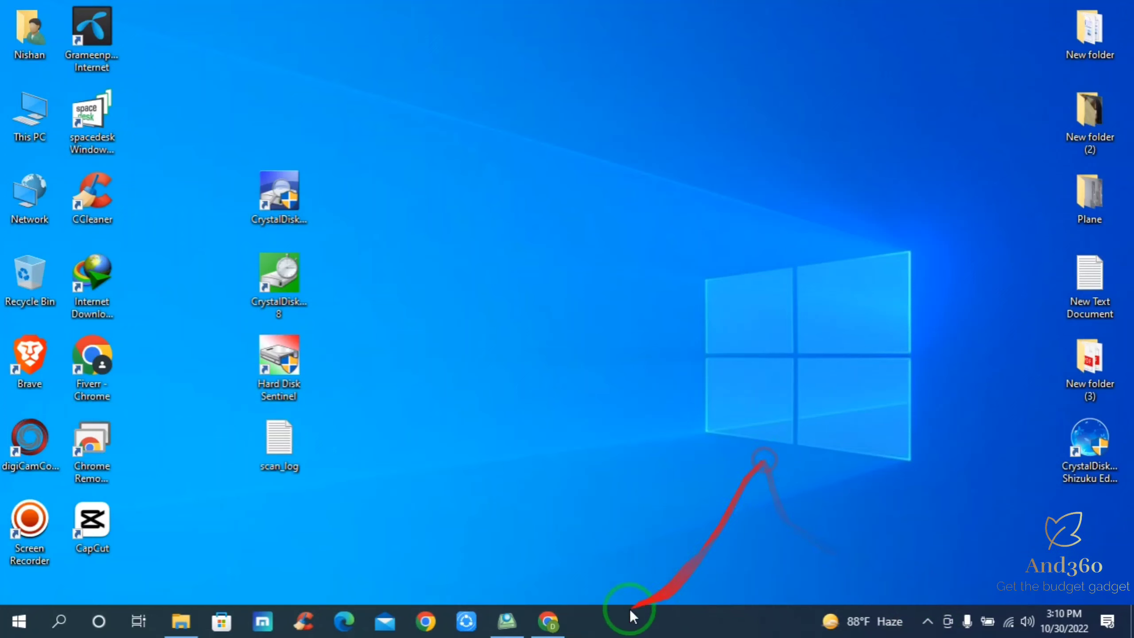
# Bring up Macrorit Disk Scanner with the TOSHIBA drive's finished bad-sector scan and reposition the window
pyautogui.click(507, 621)
pyautogui.moveTo(348, 69); pyautogui.dragTo(462, 62)
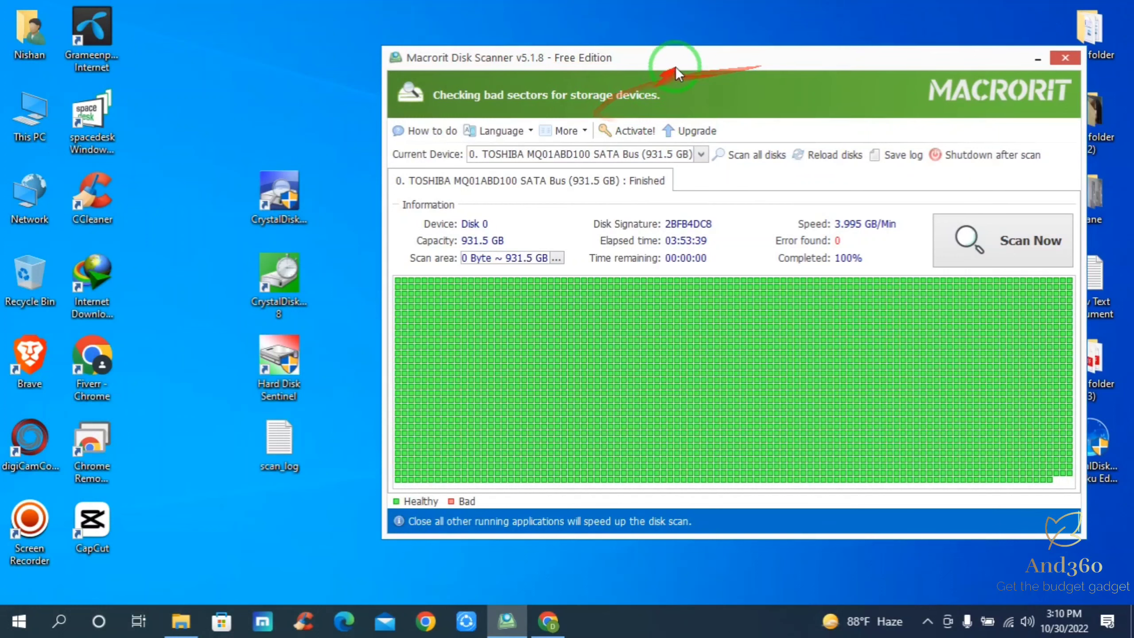
# Shift the Macrorit Disk Scanner window slightly and search the installed programs for "m"
pyautogui.moveTo(698, 55); pyautogui.dragTo(662, 55)
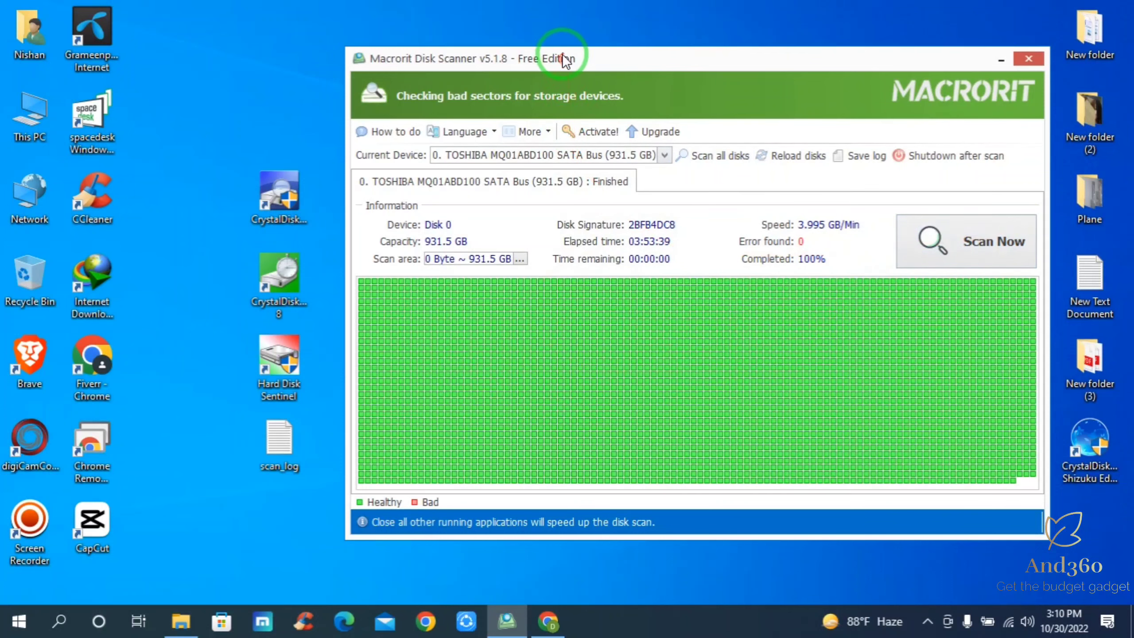
pyautogui.click(17, 621)
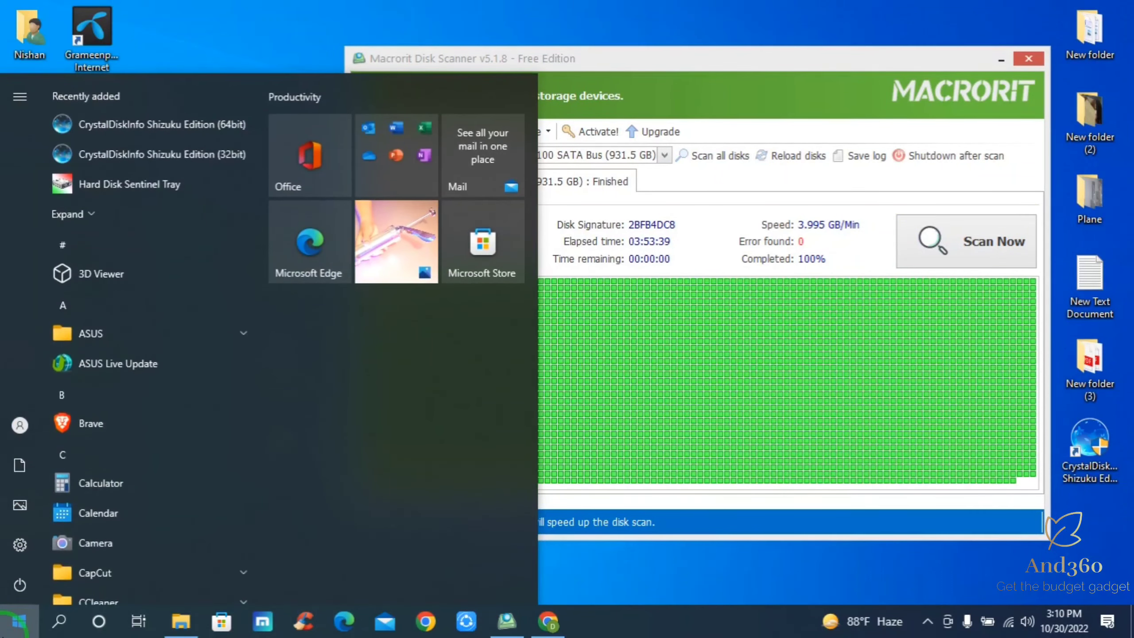
pyautogui.write('m')
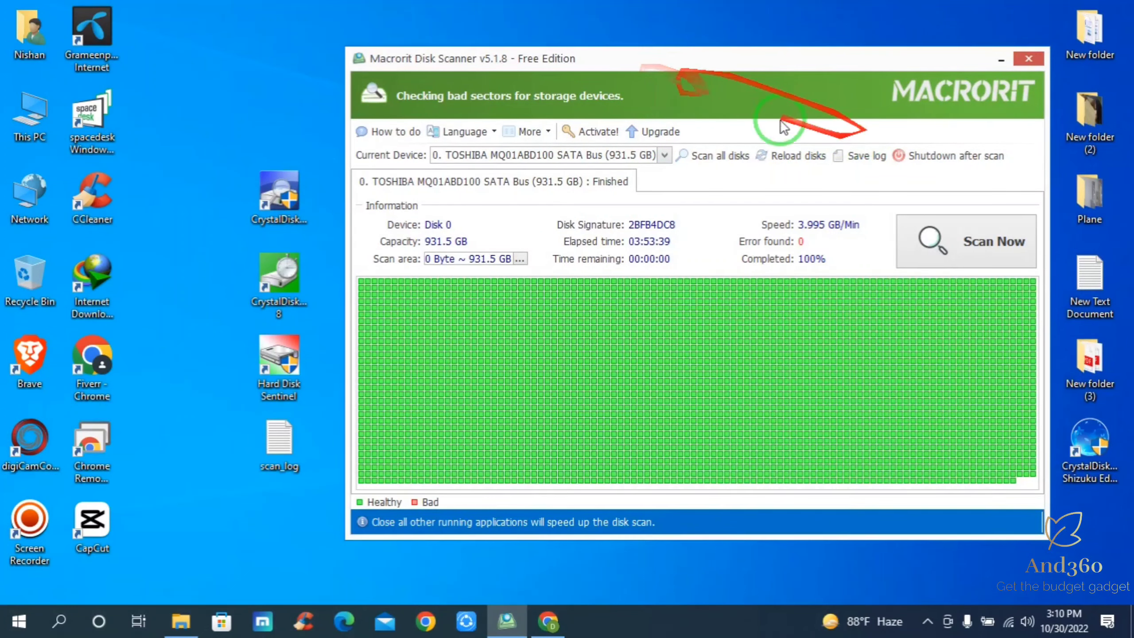
# Start a new bad-sector scan of the TOSHIBA drive in Macrorit Disk Scanner and stop it after about 24 seconds
pyautogui.moveTo(645, 57); pyautogui.dragTo(620, 65)
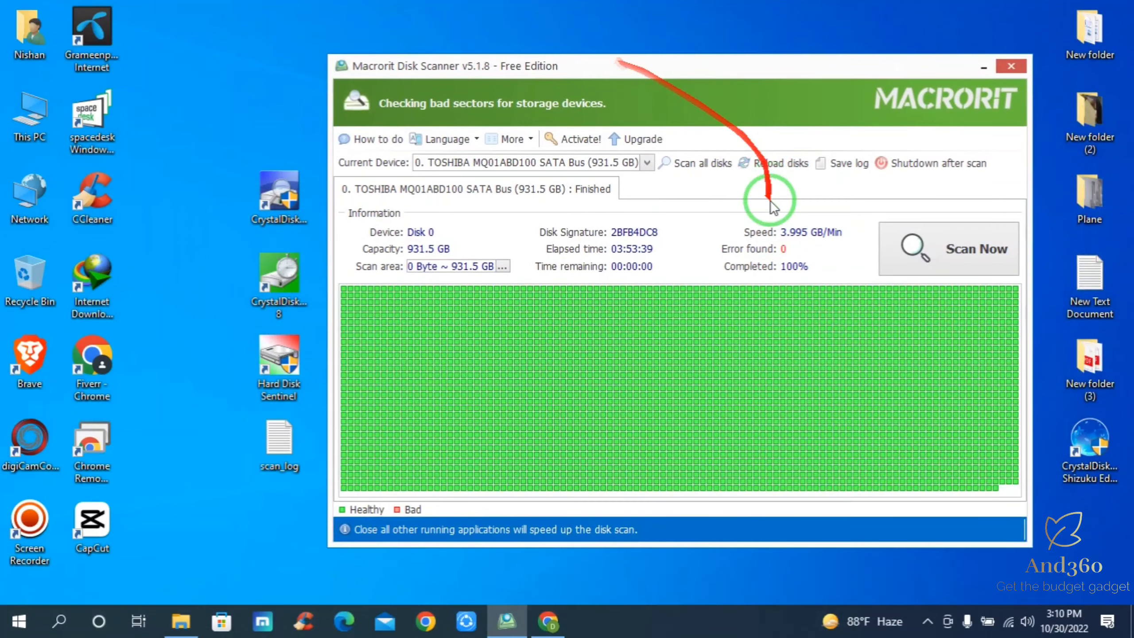
pyautogui.click(961, 259)
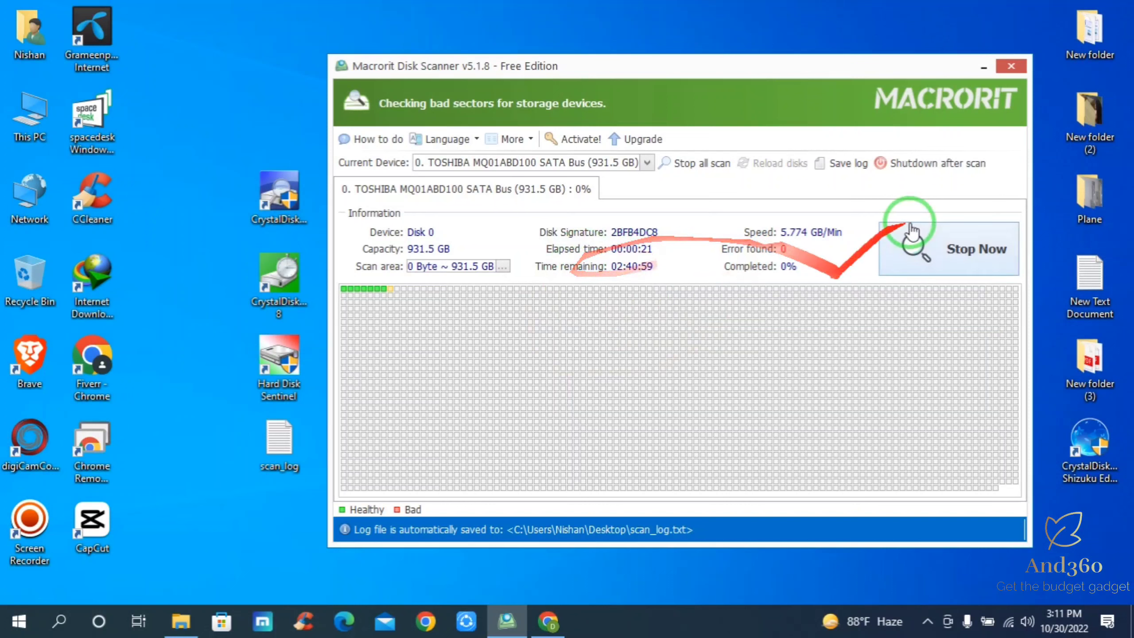
pyautogui.click(955, 251)
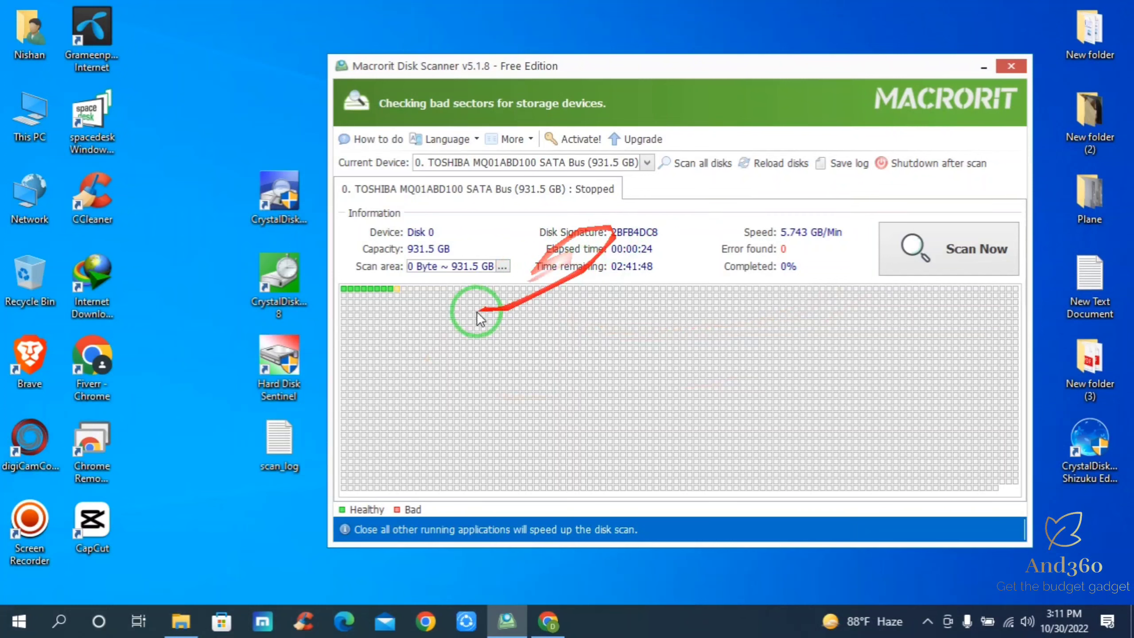
# Open the scan_log file from the desktop to view the saved scan log
pyautogui.doubleClick(290, 443)
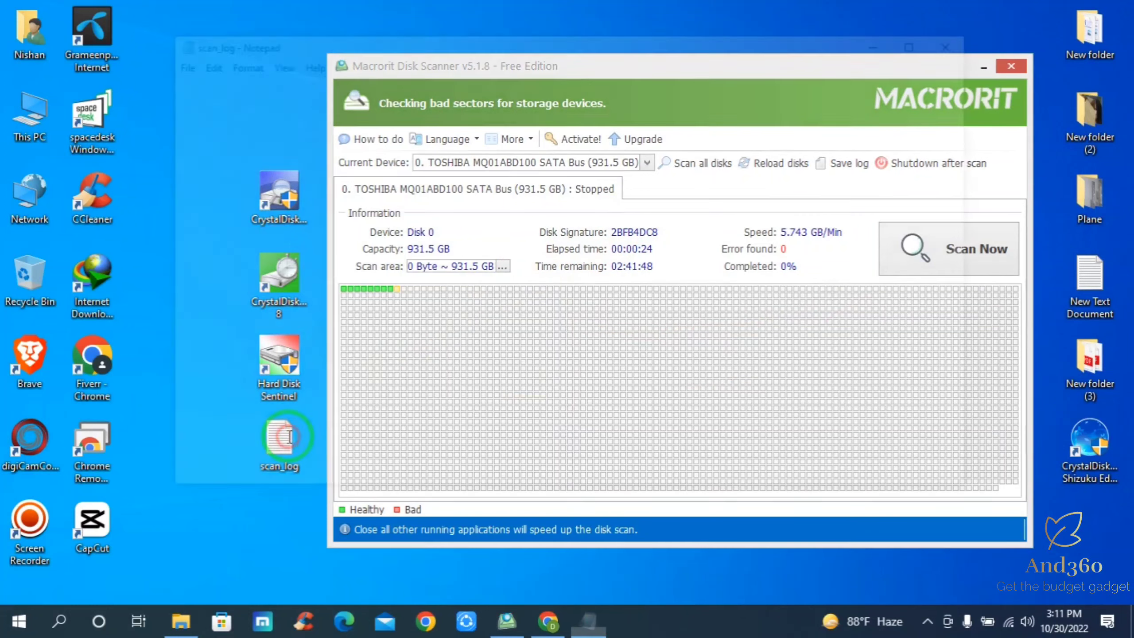